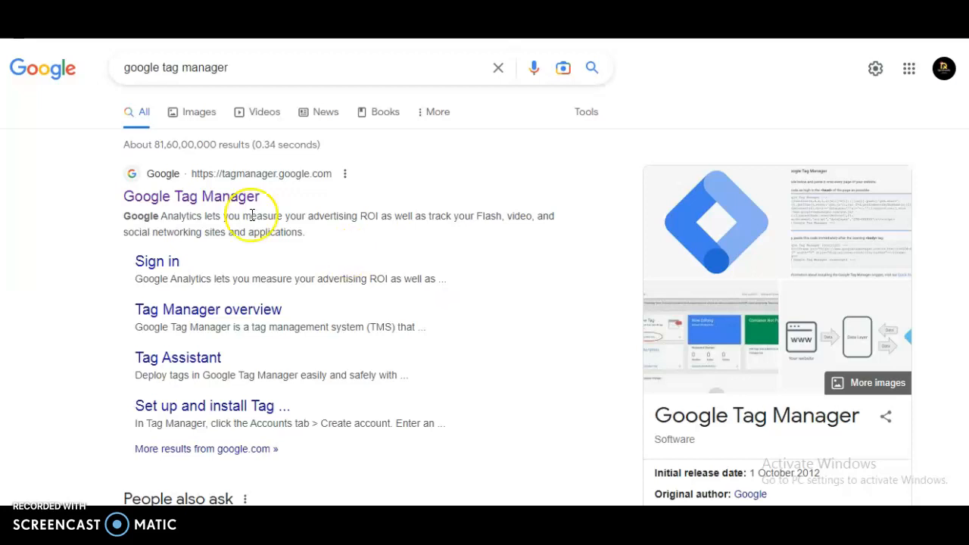
Open Google Tag Manager from the search results and go to the Questionaire account
click(234, 198)
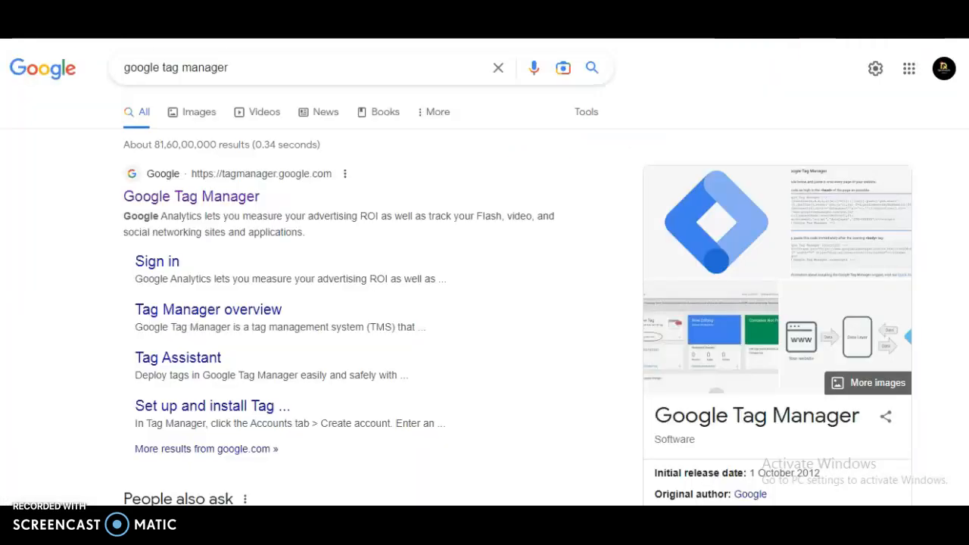
click(173, 197)
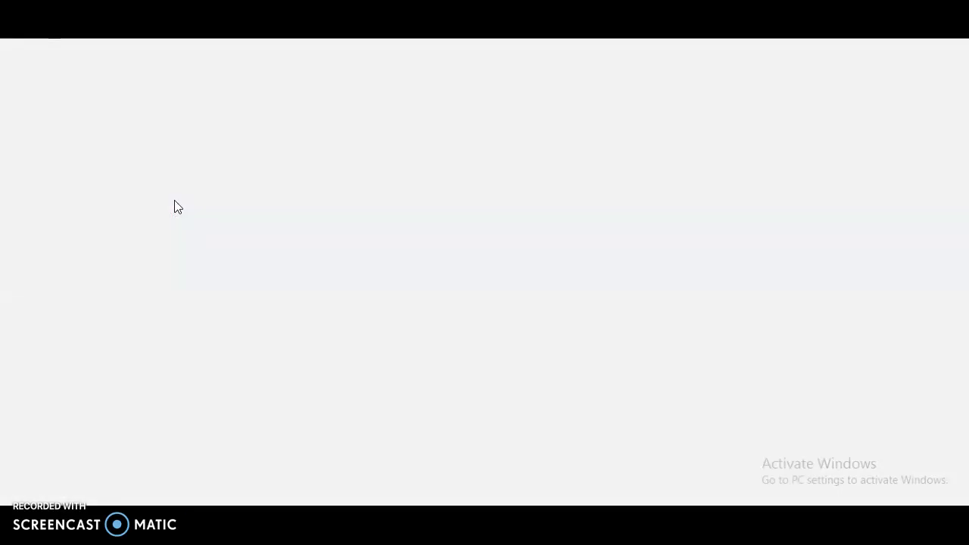
click(195, 178)
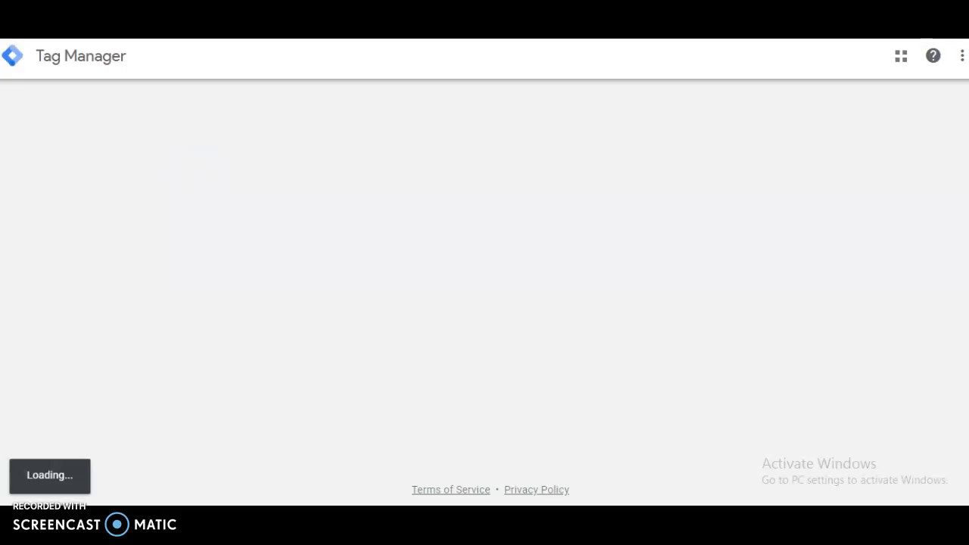
click(460, 156)
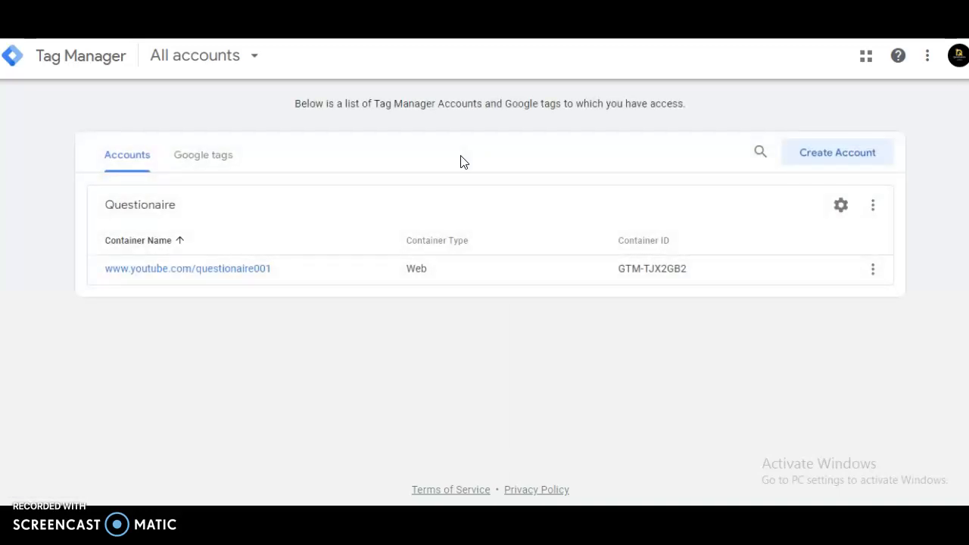
click(831, 161)
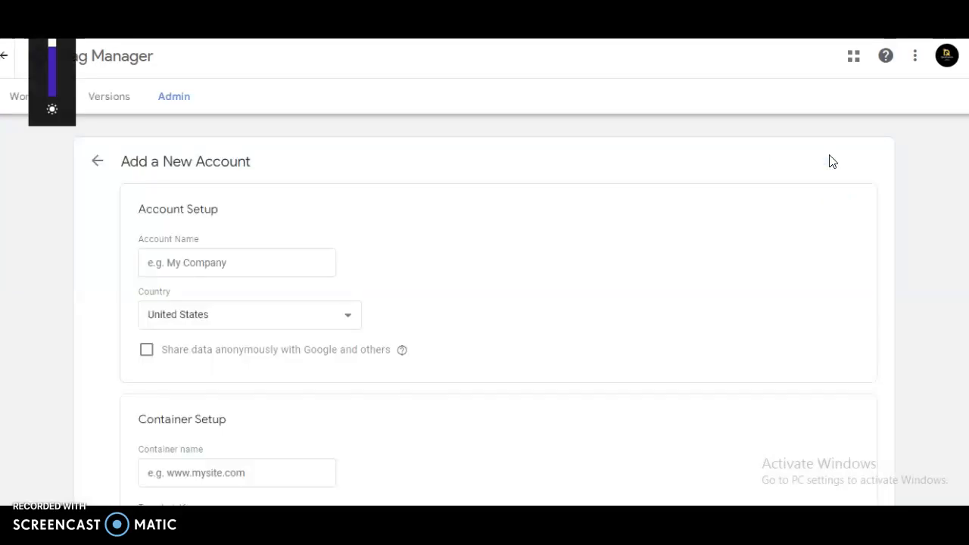
key(XF86MonBrightnessDown)
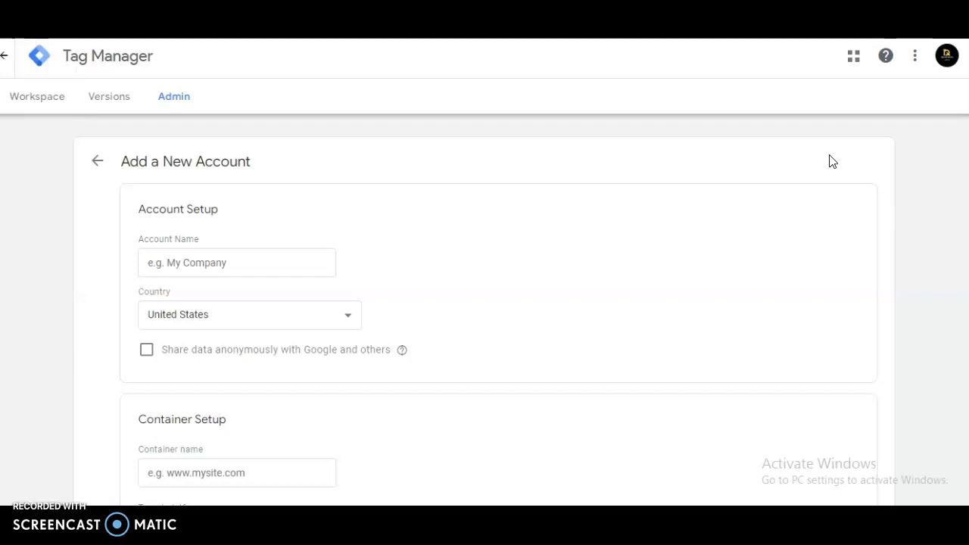
key(XF86MonBrightnessUp)
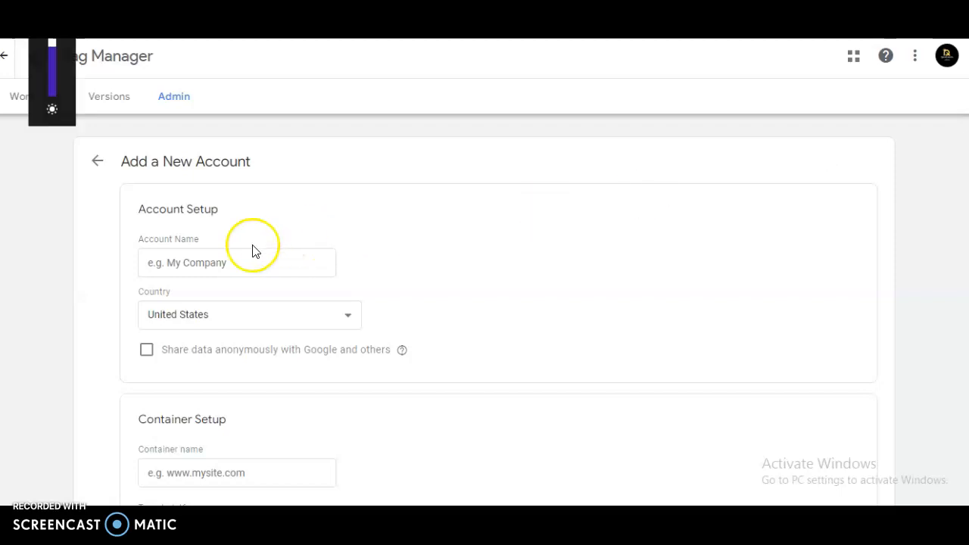
click(208, 265)
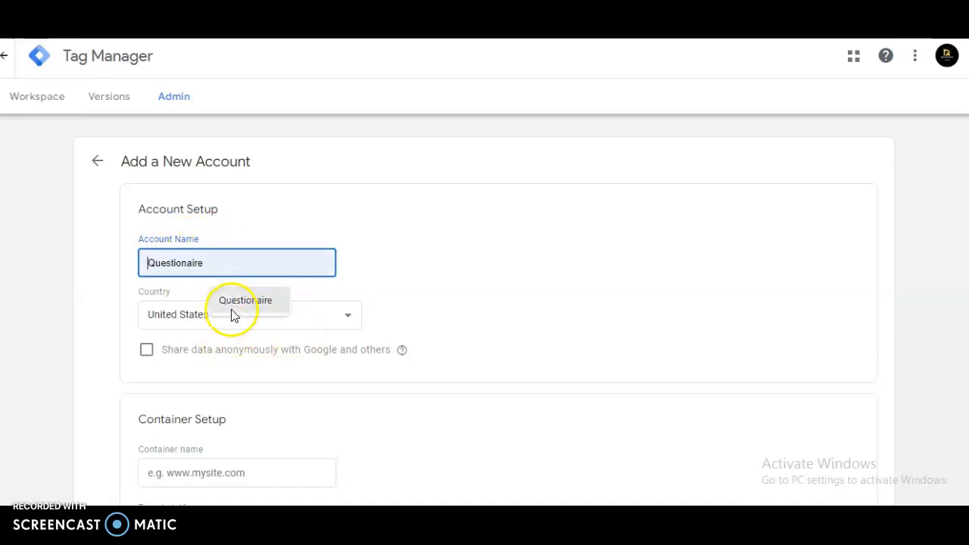
click(193, 472)
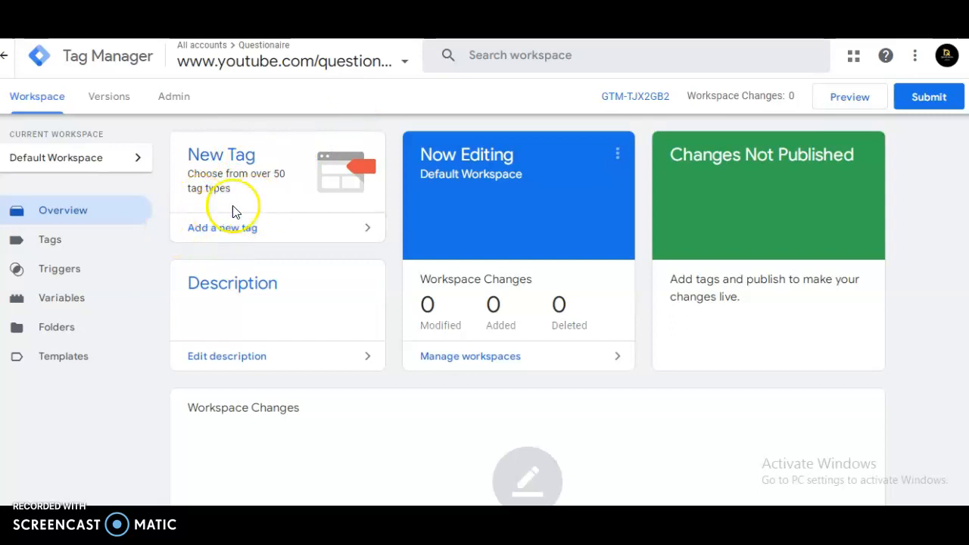
Add a new tag and rename it QUORA PIXEL
click(226, 232)
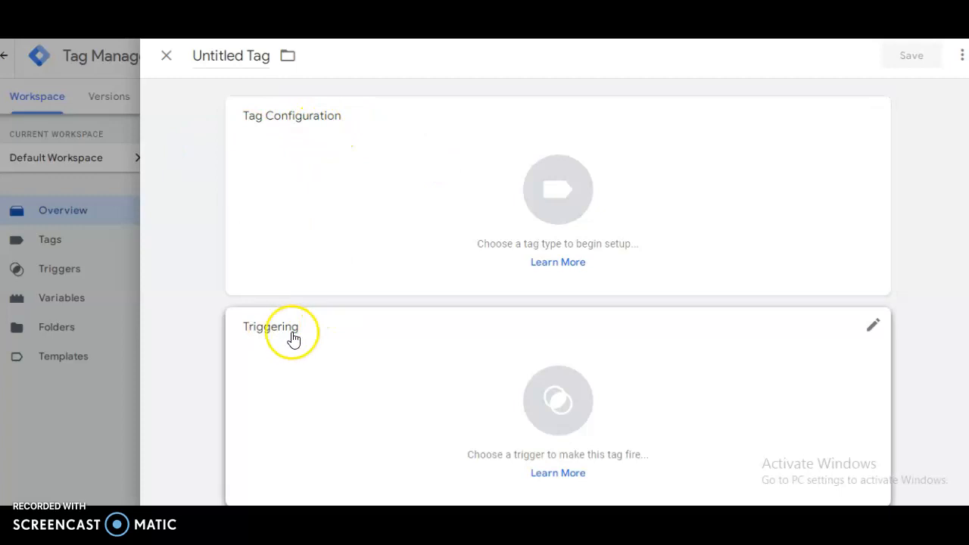
click(244, 58)
click(248, 59)
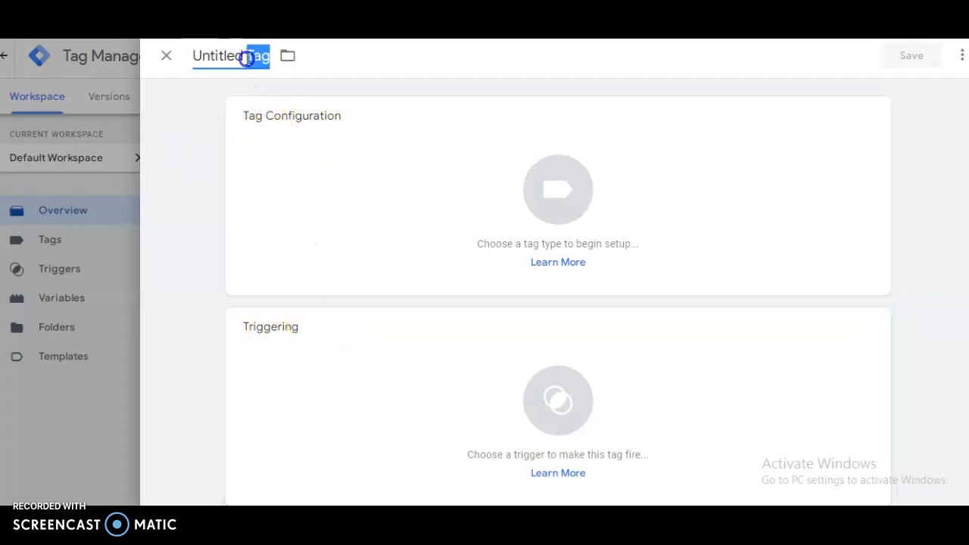
triple_click(248, 58)
key(BackSpace)
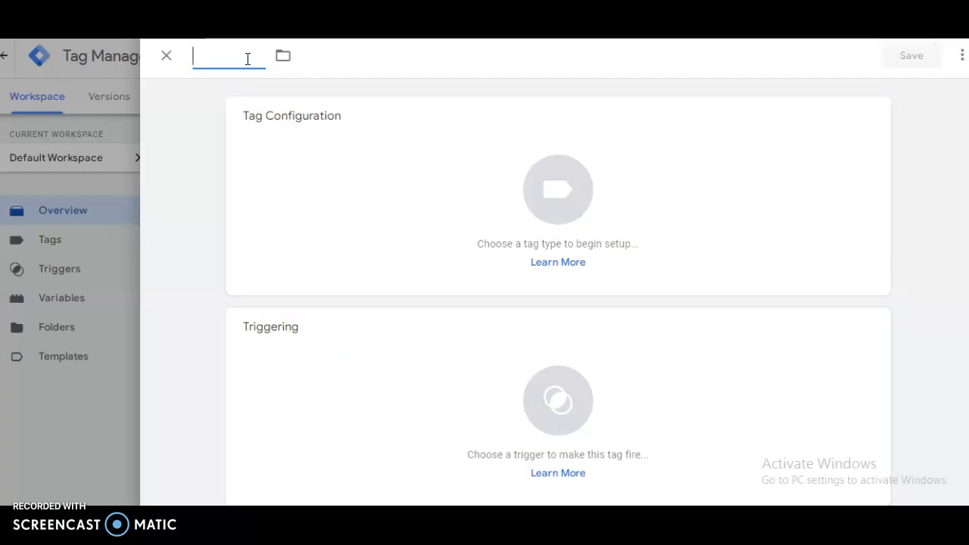
text(Q)
click(237, 58)
text(UORA PIXEL)
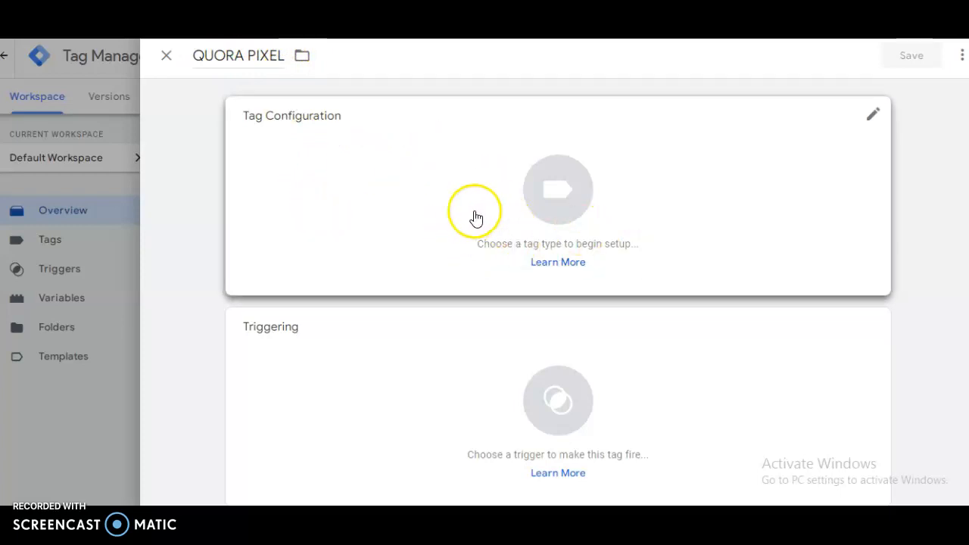
Set the tag type to Quora Pixel by searching the tag types for Q
click(532, 216)
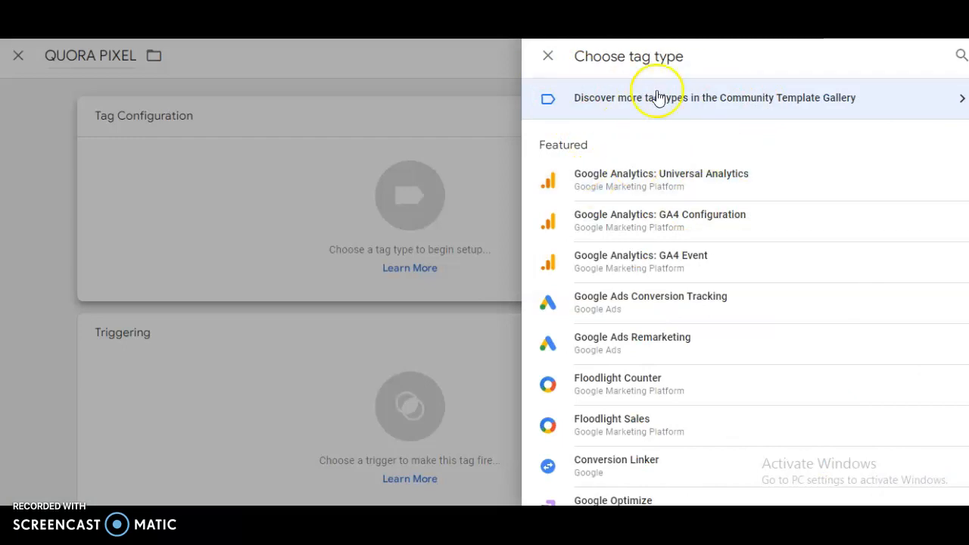
click(960, 58)
click(845, 53)
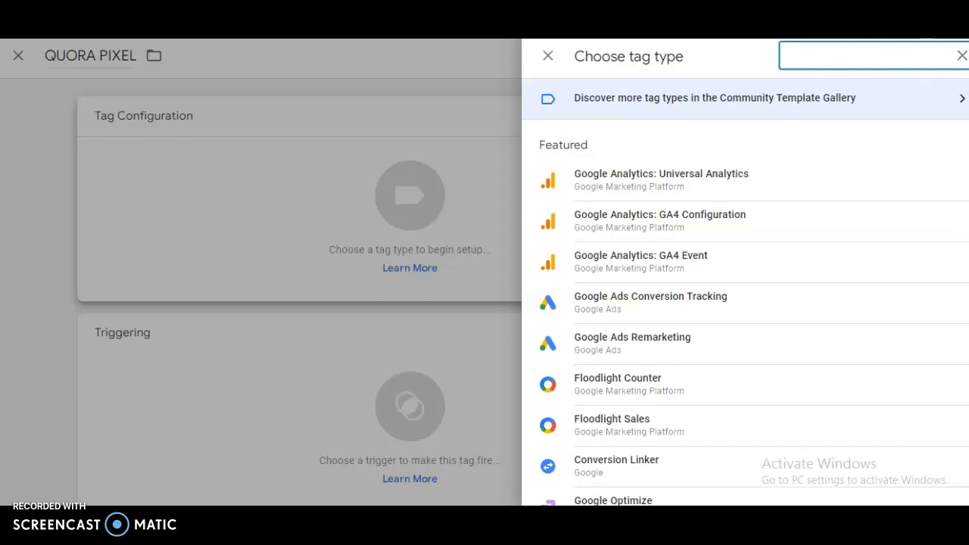
text(Q)
click(272, 89)
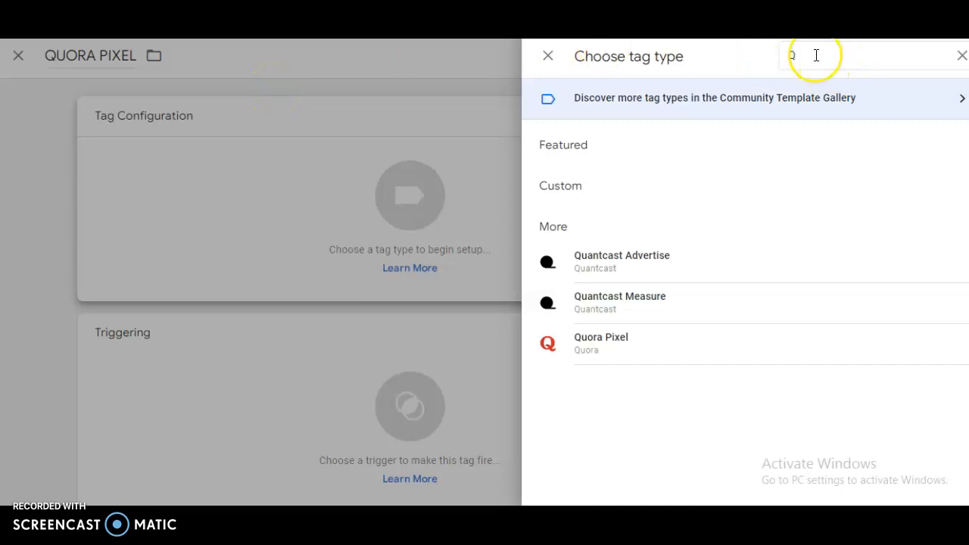
click(613, 354)
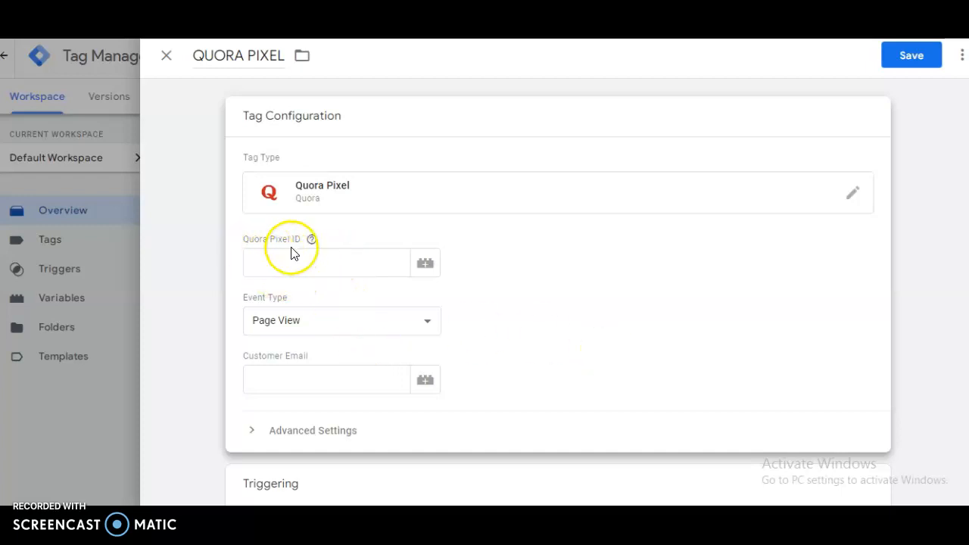
Switch to Quora Ads and start the pixel setup, choosing to install with a partner
mouse_move(311, 247)
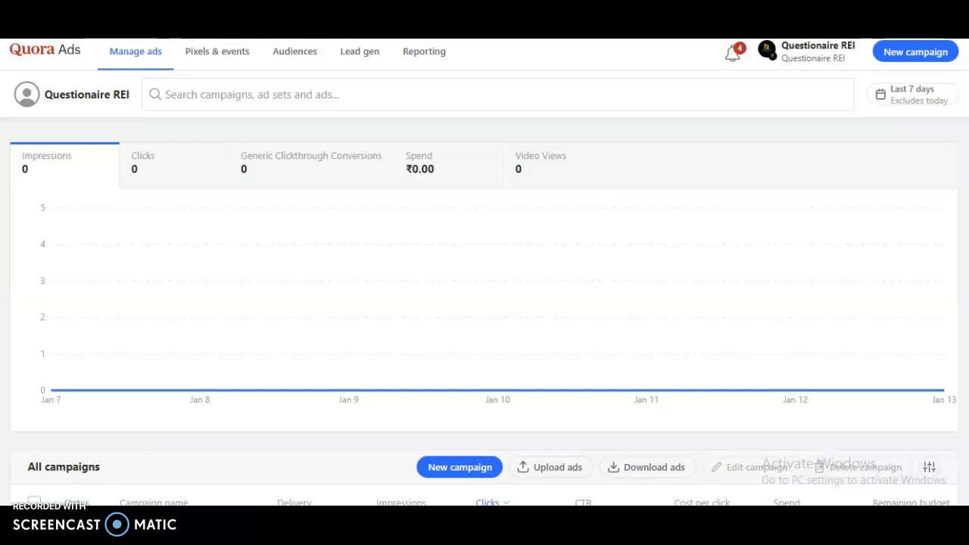
scroll(485, 303, down, 3)
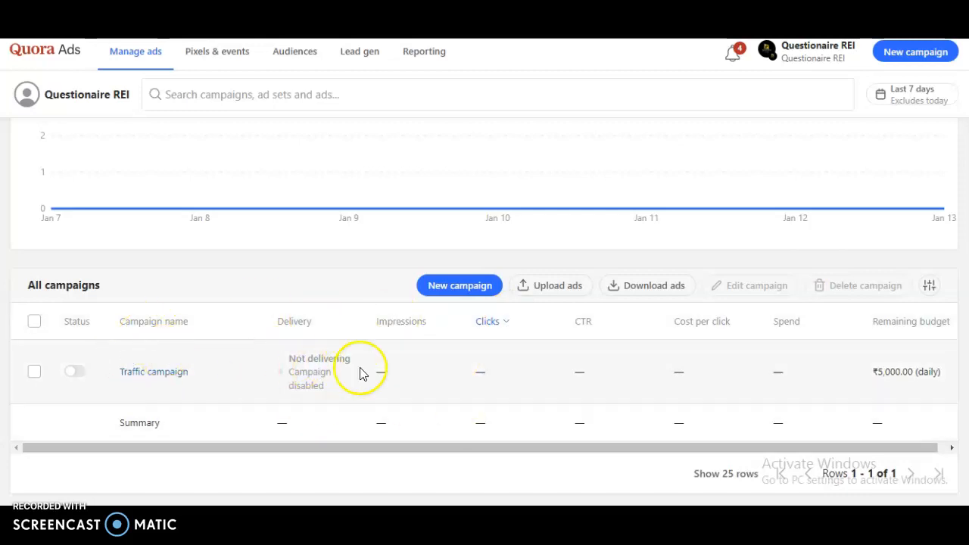
scroll(484, 325, up, 1)
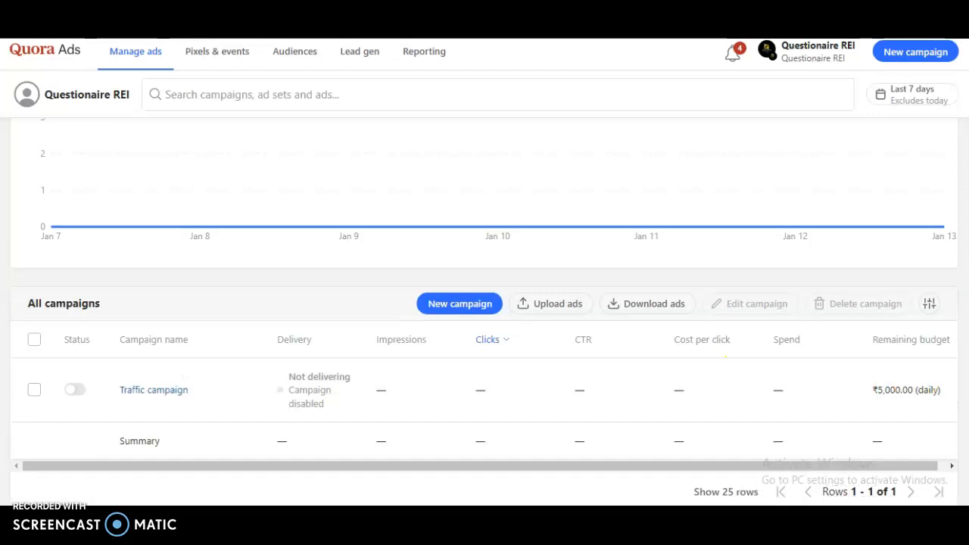
scroll(484, 326, up, 2)
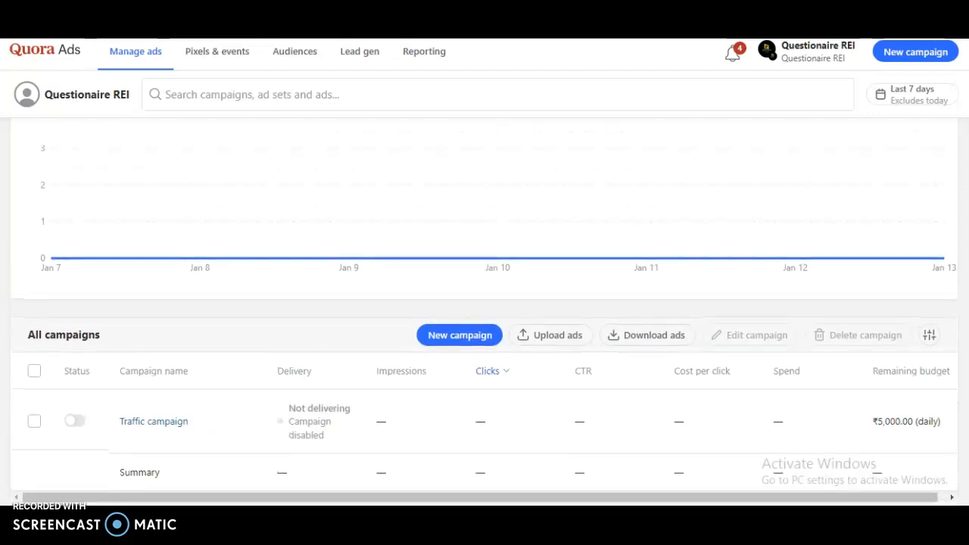
scroll(485, 325, up, 3)
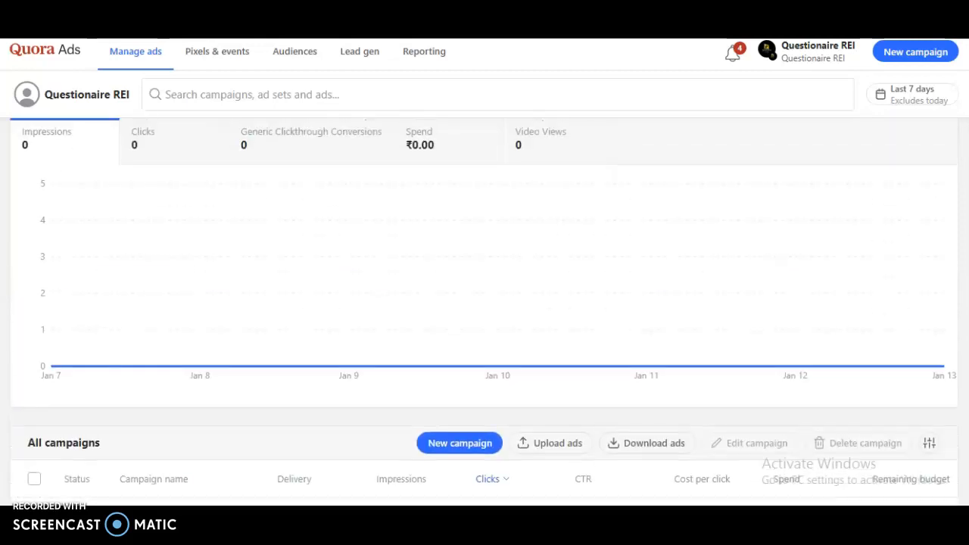
scroll(484, 326, up, 1)
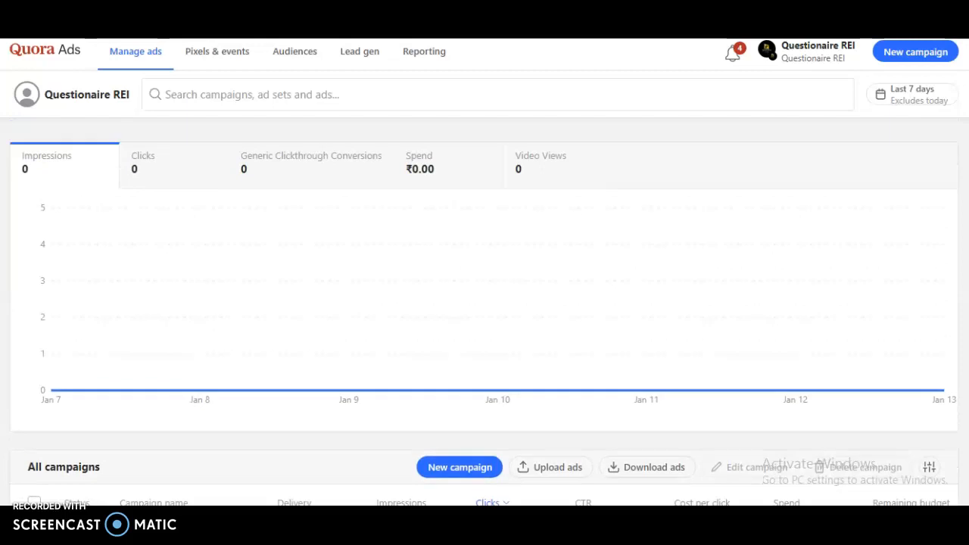
click(225, 59)
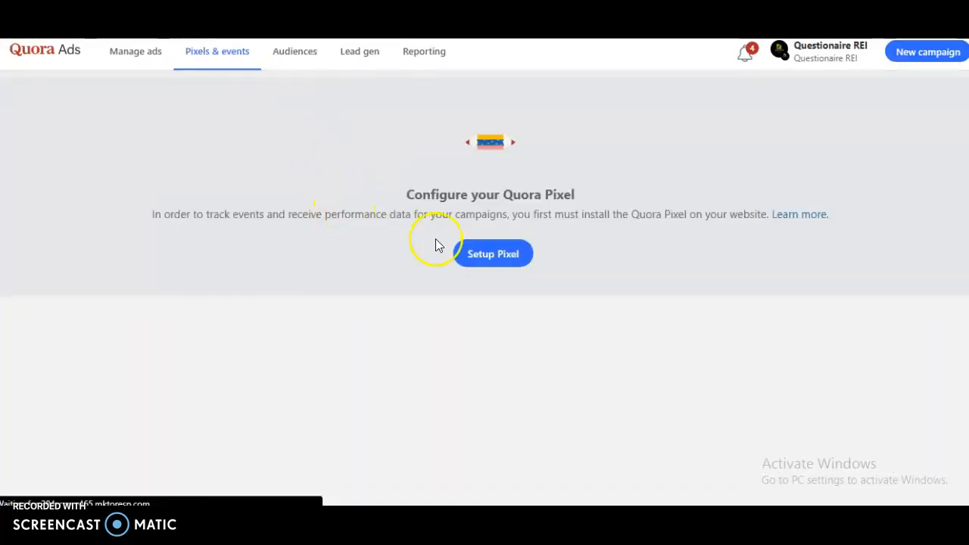
click(493, 257)
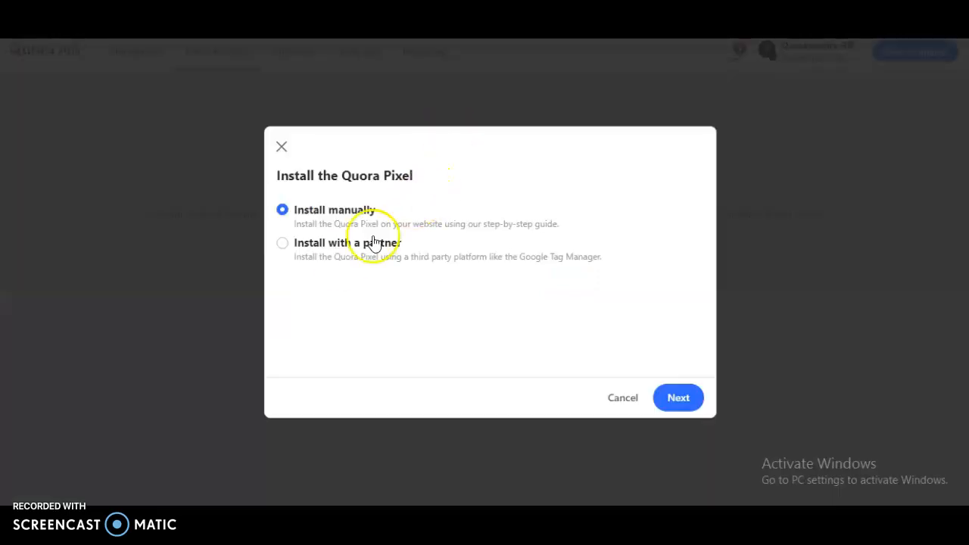
click(333, 248)
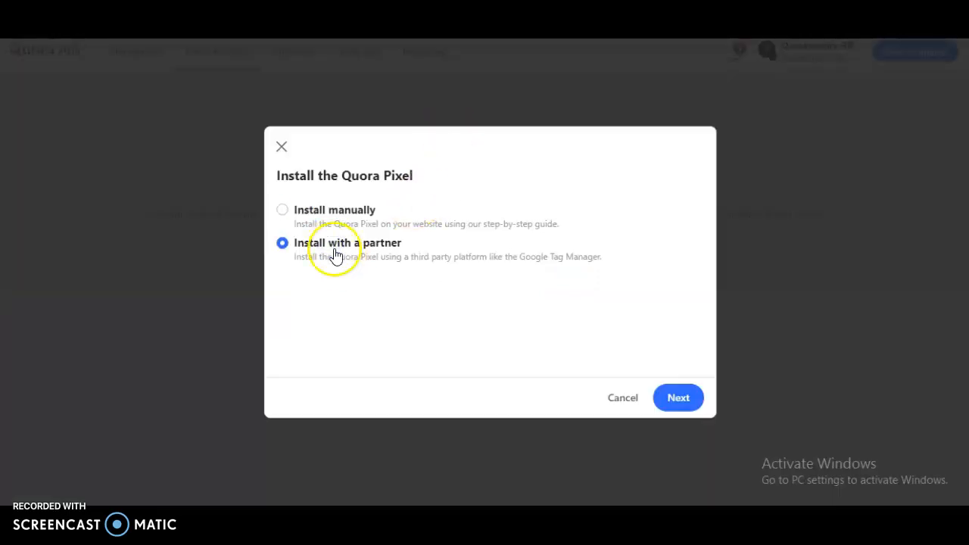
click(678, 398)
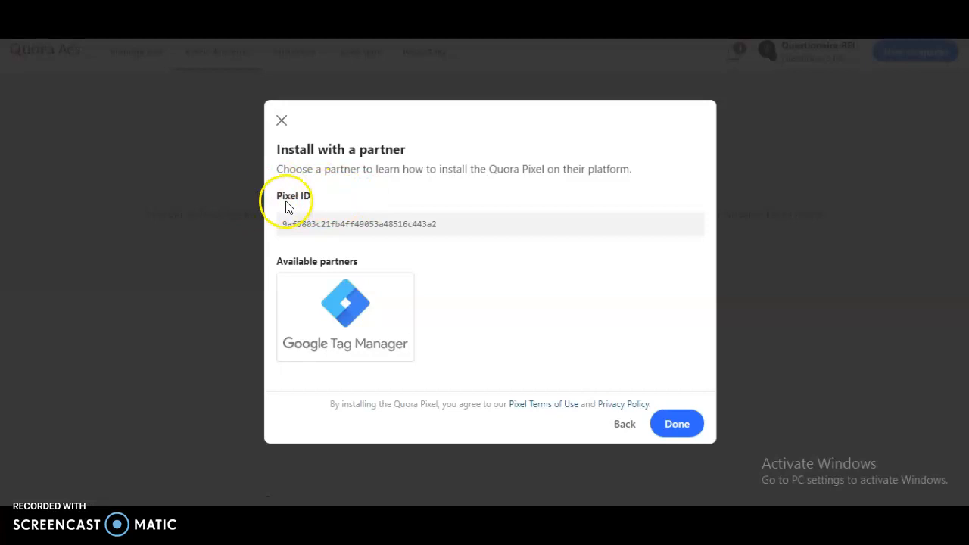
Copy the Quora Pixel ID to the clipboard and close the partner installation dialog
mouse_move(335, 220)
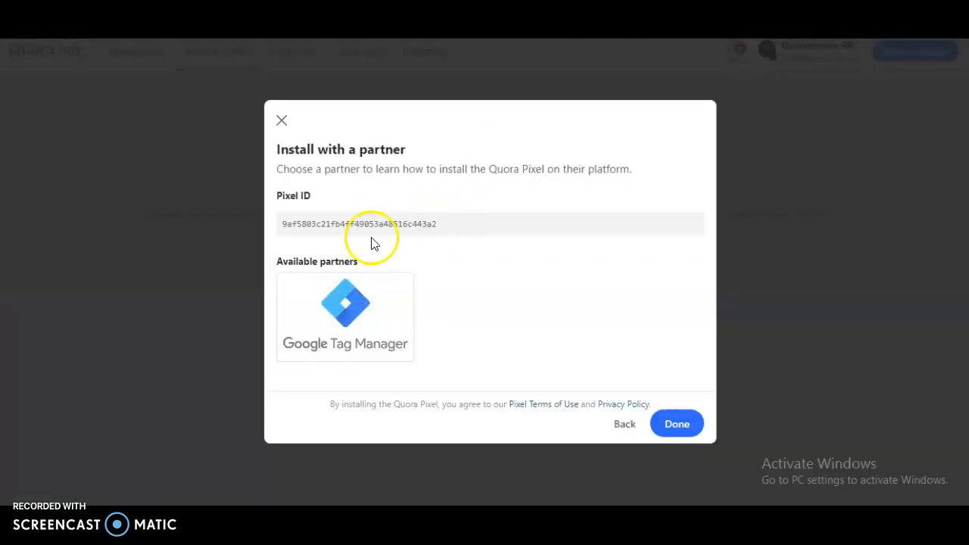
mouse_move(415, 223)
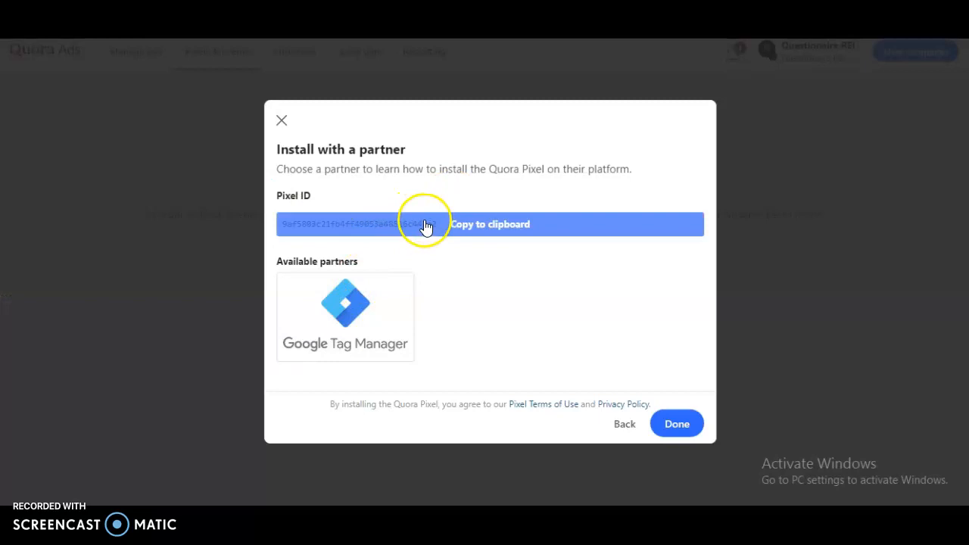
click(490, 230)
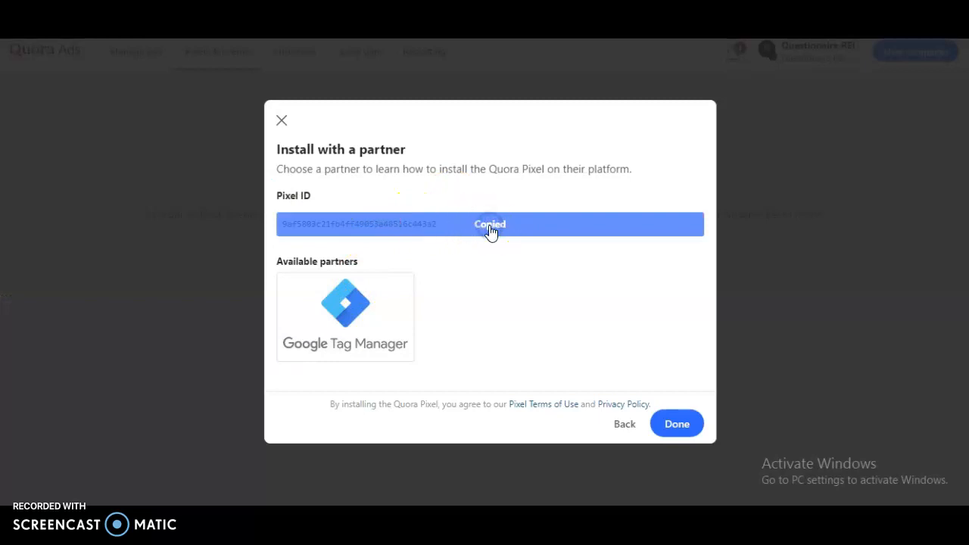
click(673, 426)
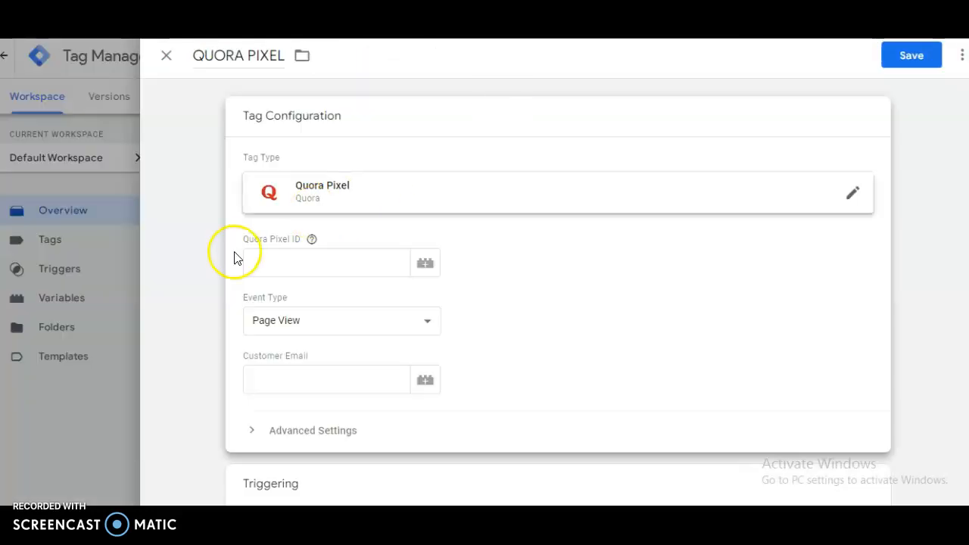
Paste the Pixel ID into the tag's Quora Pixel ID field and fill in the customer e-mail
right_click(258, 259)
click(331, 350)
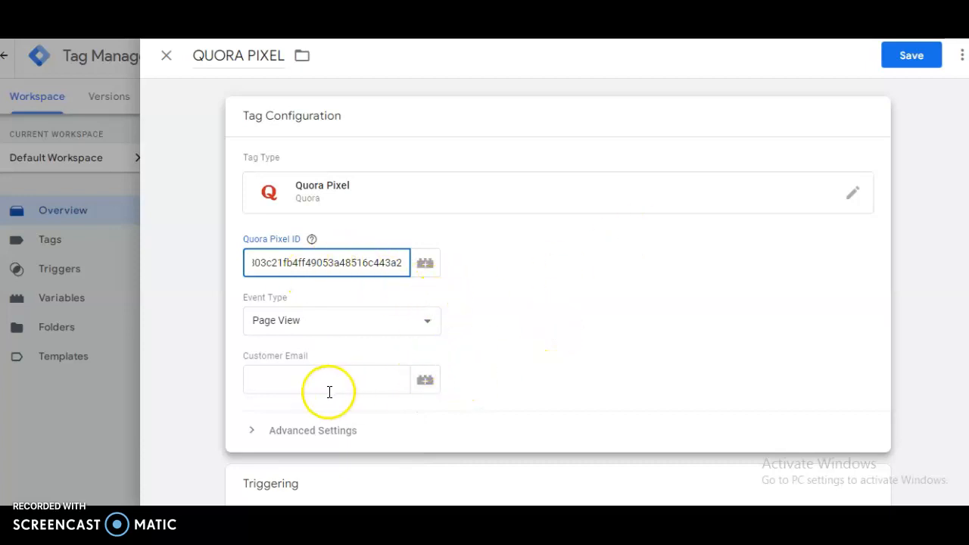
drag(311, 363, 285, 270)
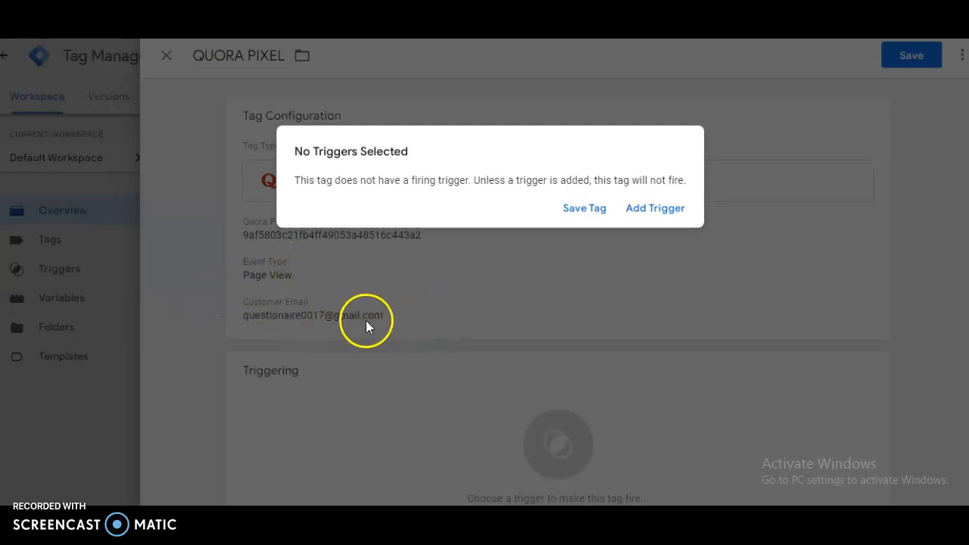
Add the All Pages trigger to the tag and save it
click(655, 208)
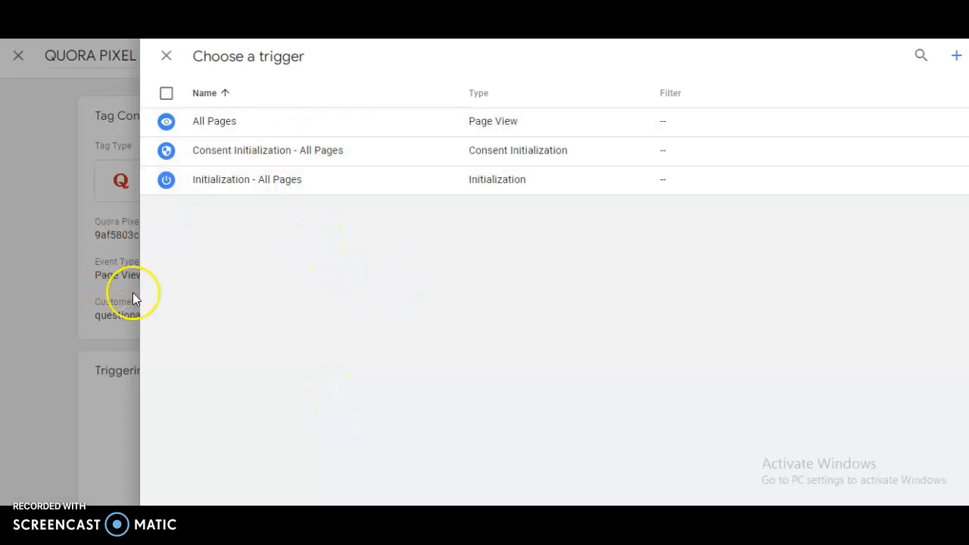
click(284, 137)
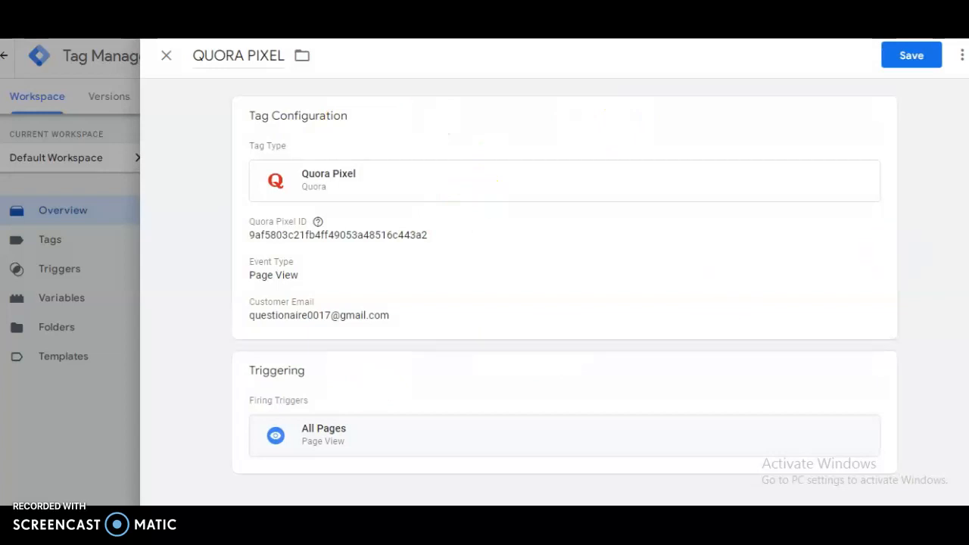
click(910, 58)
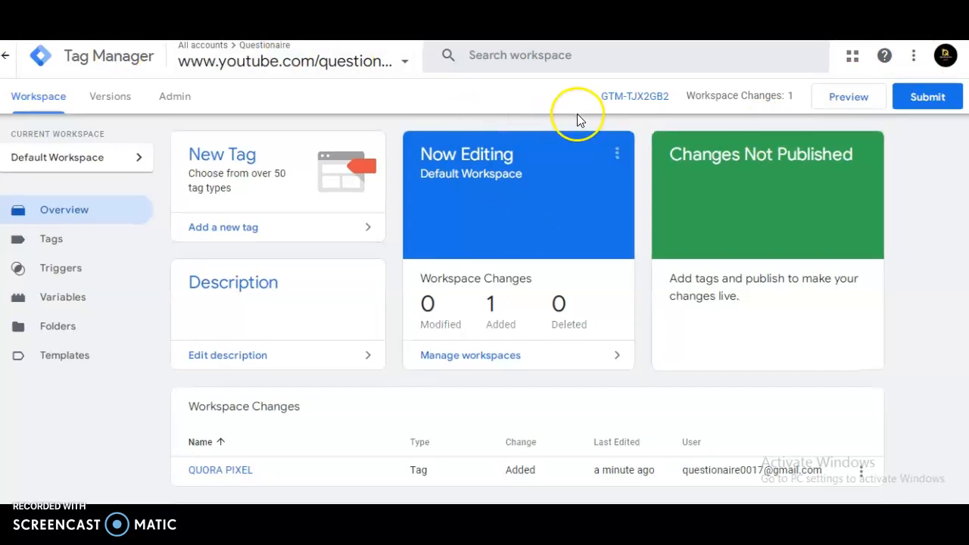
Submit the workspace changes and publish them
click(921, 106)
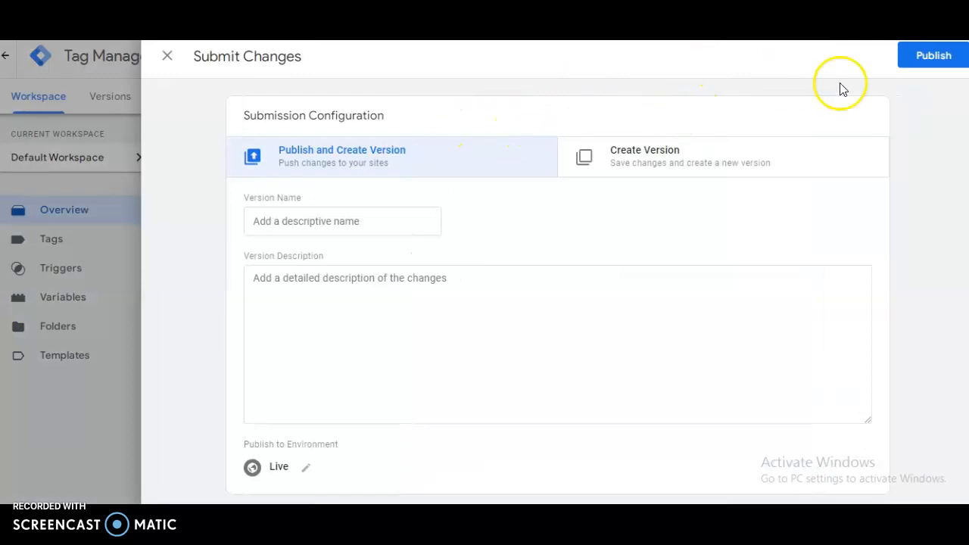
click(923, 66)
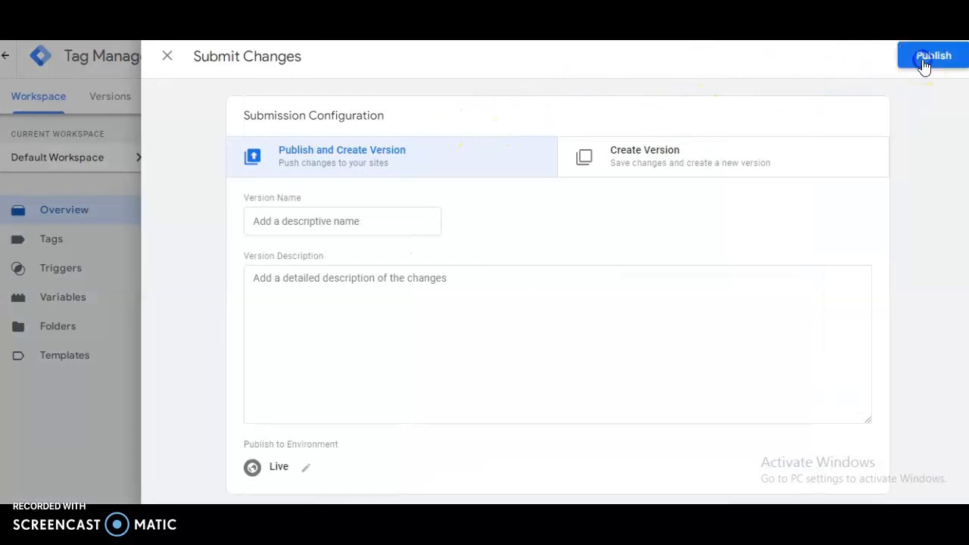